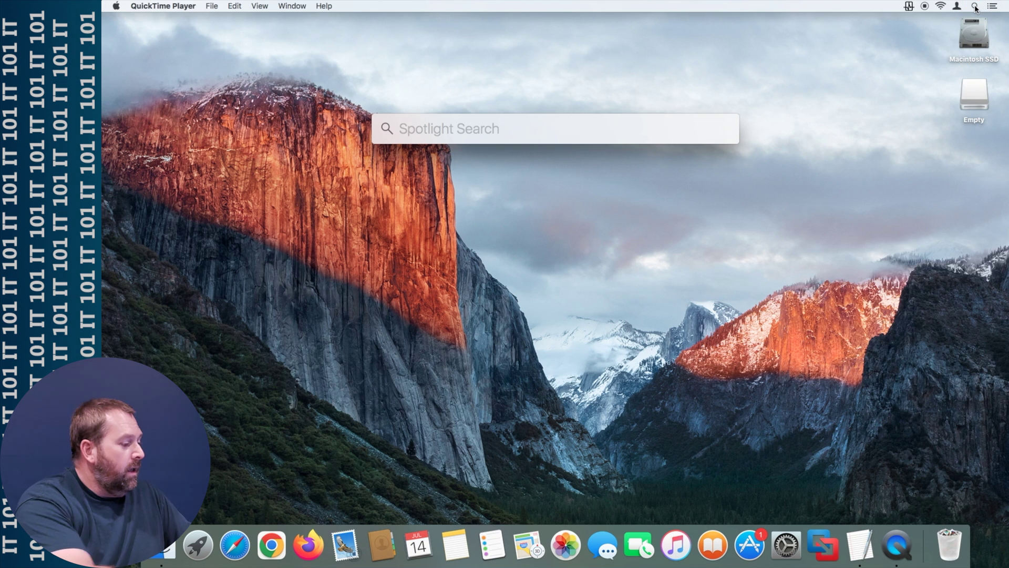
- Open Disk Utility and select the external PNY USB 2.0 FD Media drive, keeping its name
{"action": "type", "text": "disk utility"}
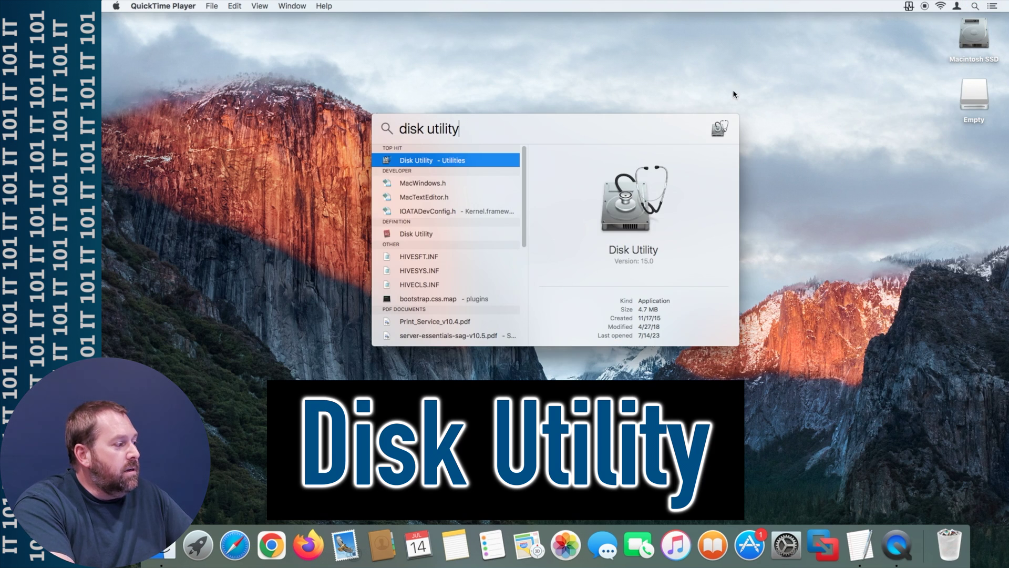
{"action": "left_click", "coordinate": [433, 160]}
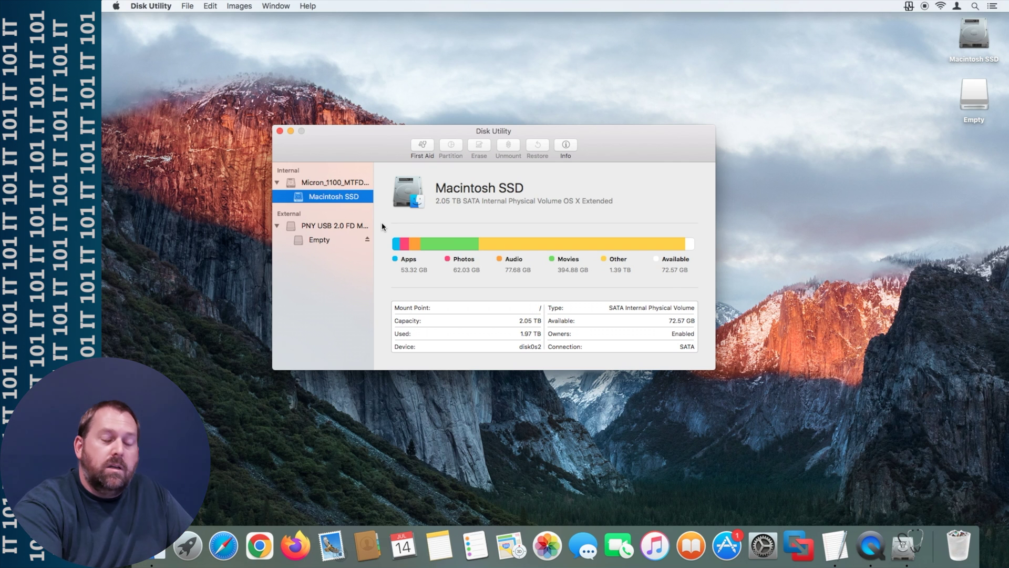
{"action": "left_click", "coordinate": [308, 228]}
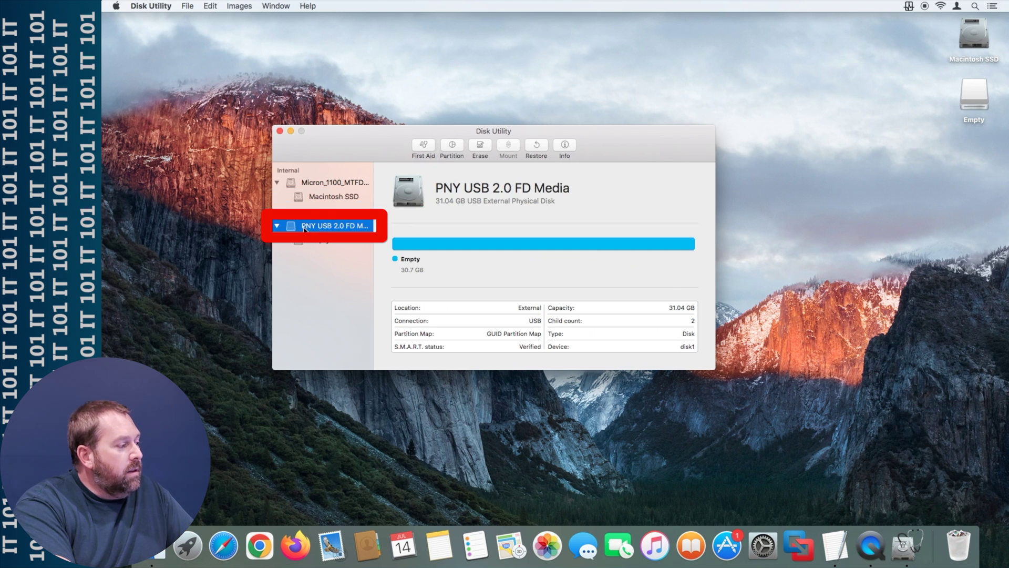
{"action": "left_click", "coordinate": [340, 228]}
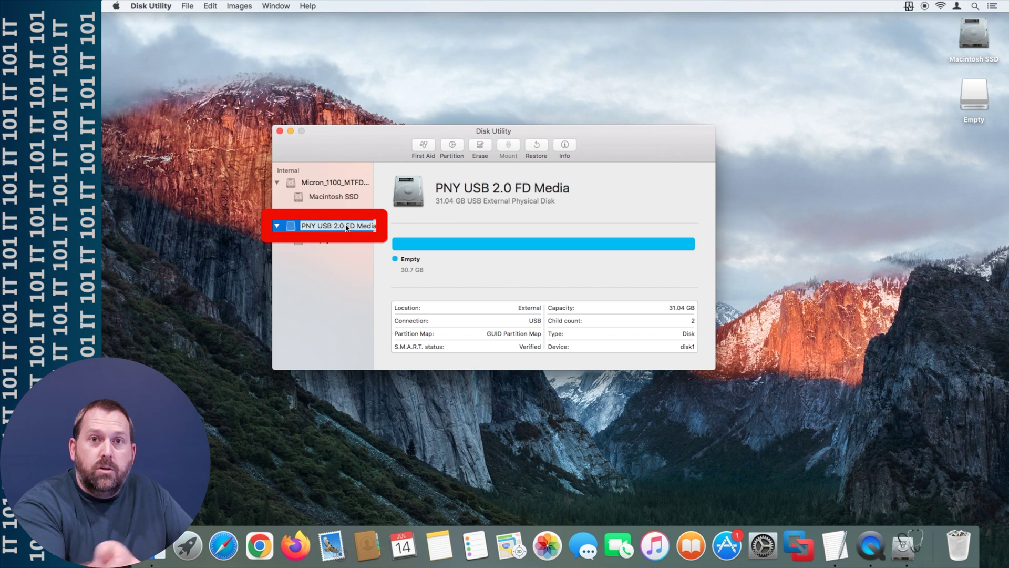
{"action": "key", "text": "Return"}
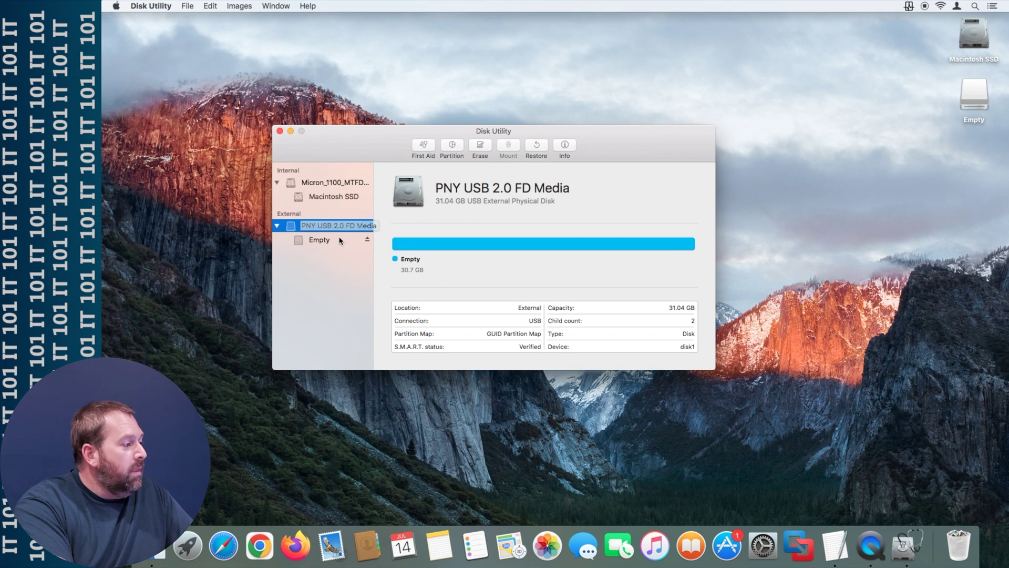
- Try to erase the PNY USB drive using the ExFAT format
{"action": "left_click", "coordinate": [479, 151]}
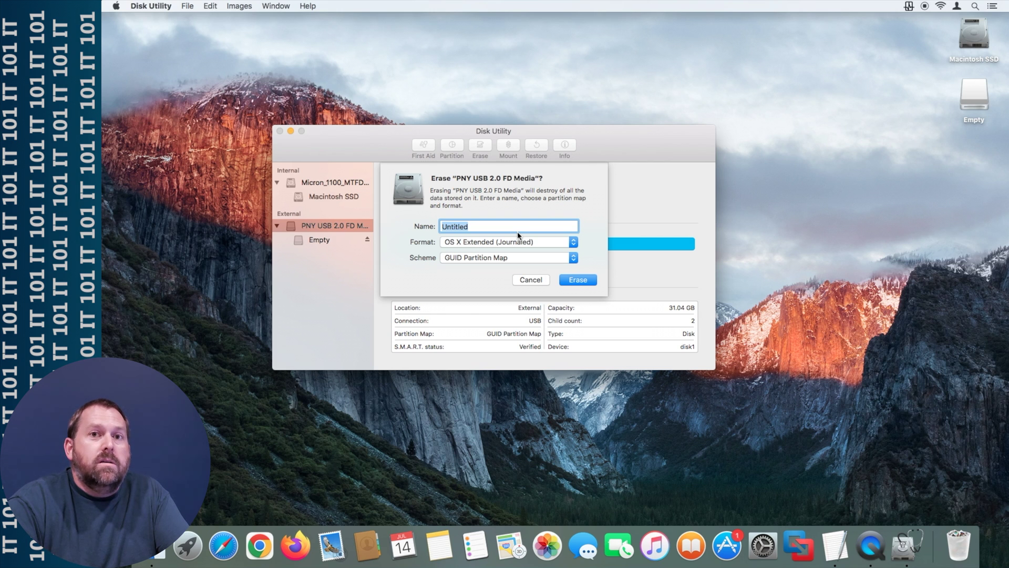
{"action": "left_click", "coordinate": [517, 241]}
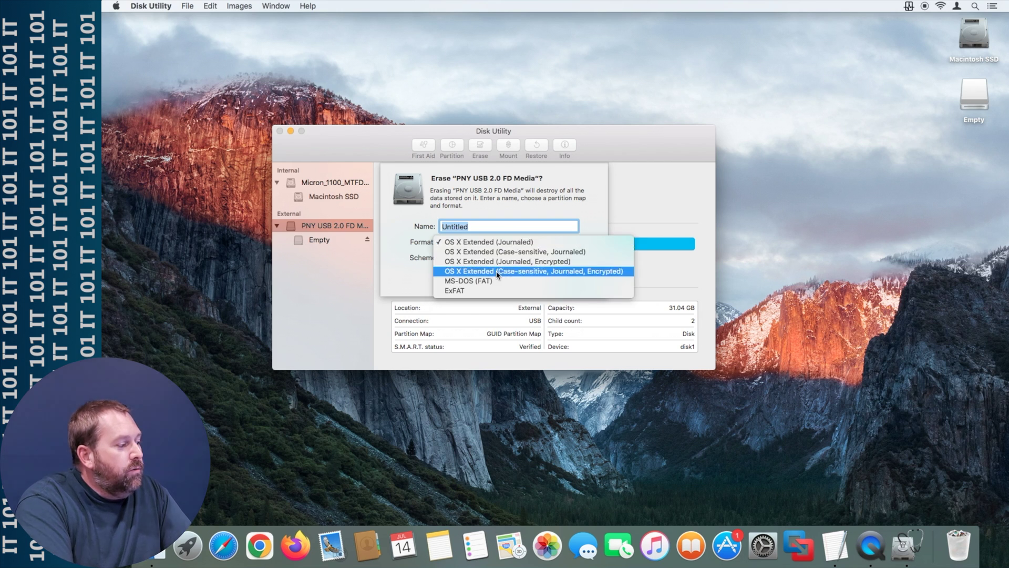
{"action": "left_click", "coordinate": [496, 290]}
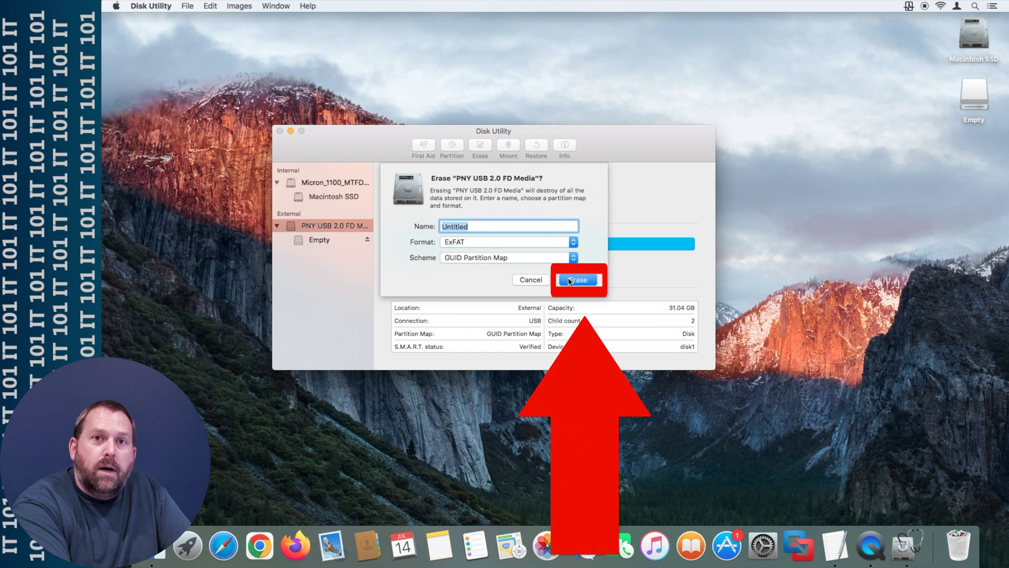
{"action": "left_click", "coordinate": [569, 280]}
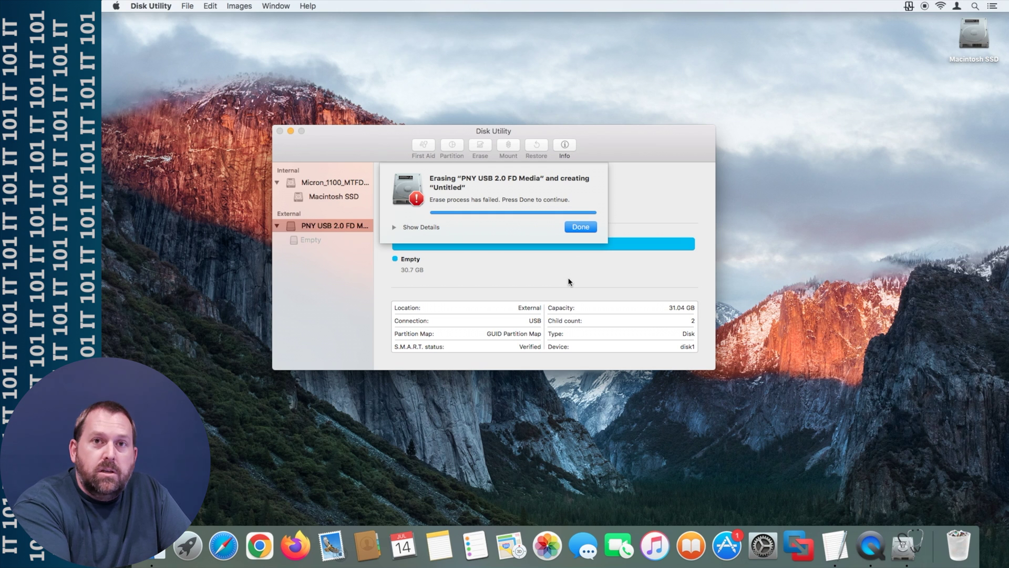
{"action": "left_click", "coordinate": [576, 228]}
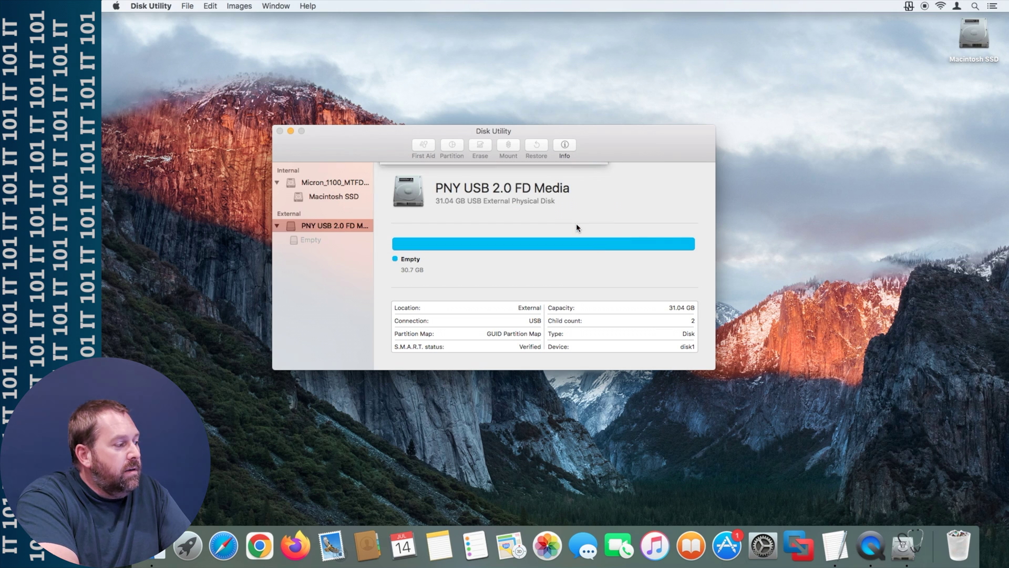
- Retry erasing the PNY USB drive as ExFAT with the GUID Partition Map scheme
{"action": "left_click", "coordinate": [480, 146]}
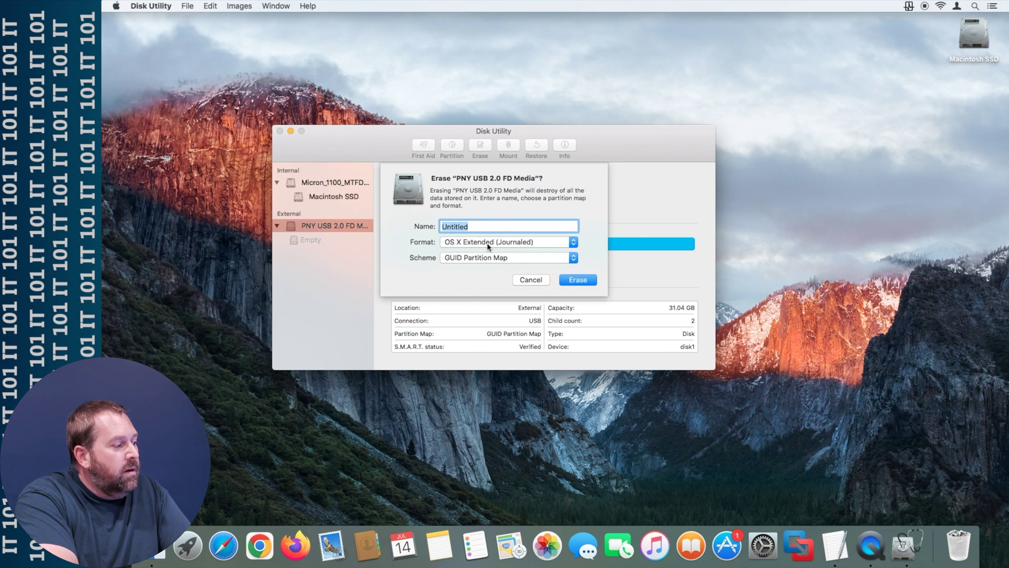
{"action": "left_click", "coordinate": [488, 243]}
{"action": "left_click", "coordinate": [473, 291]}
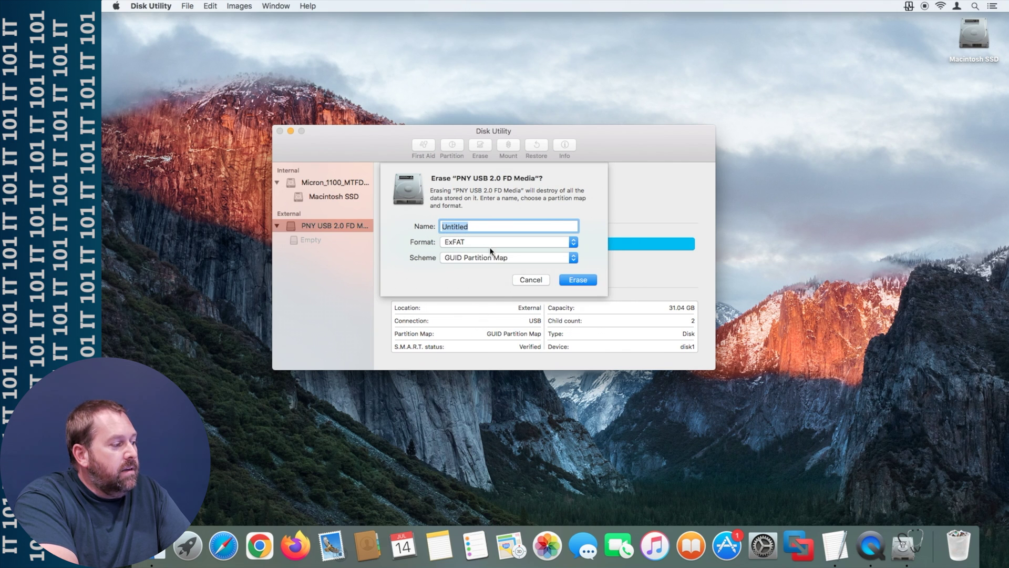
{"action": "left_click", "coordinate": [587, 280]}
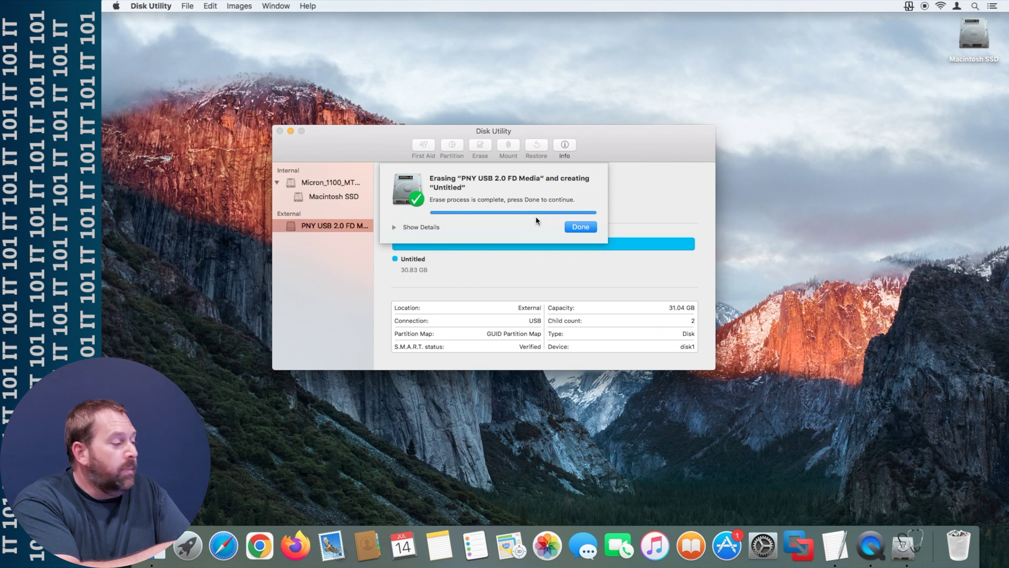
{"action": "left_click", "coordinate": [586, 228]}
- Erase the PNY USB drive as IT101 in OS X Extended (Journaled) format with GUID Partition Map, and quit Disk Utility
{"action": "left_click", "coordinate": [482, 146]}
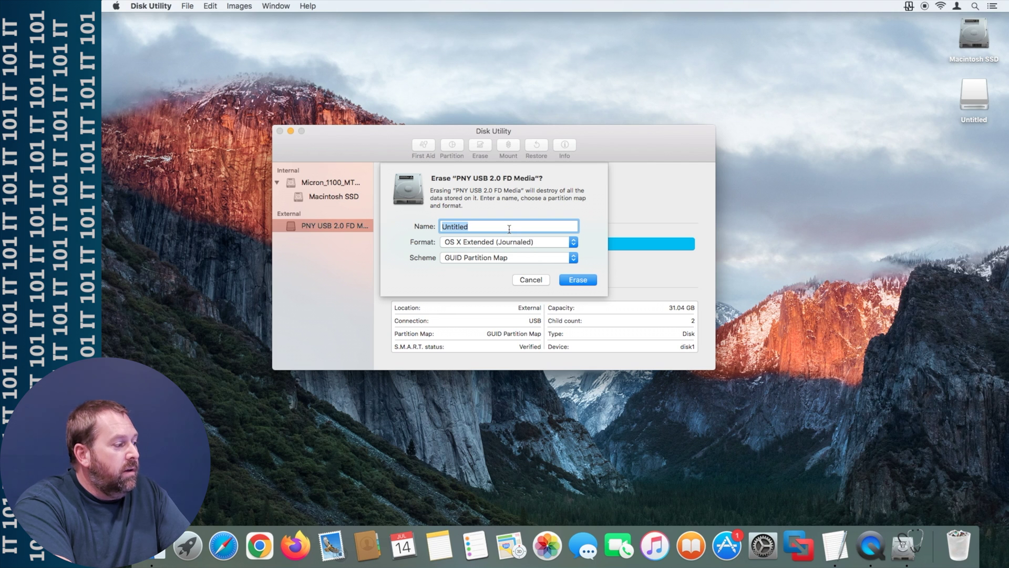
{"action": "type", "text": "IT101"}
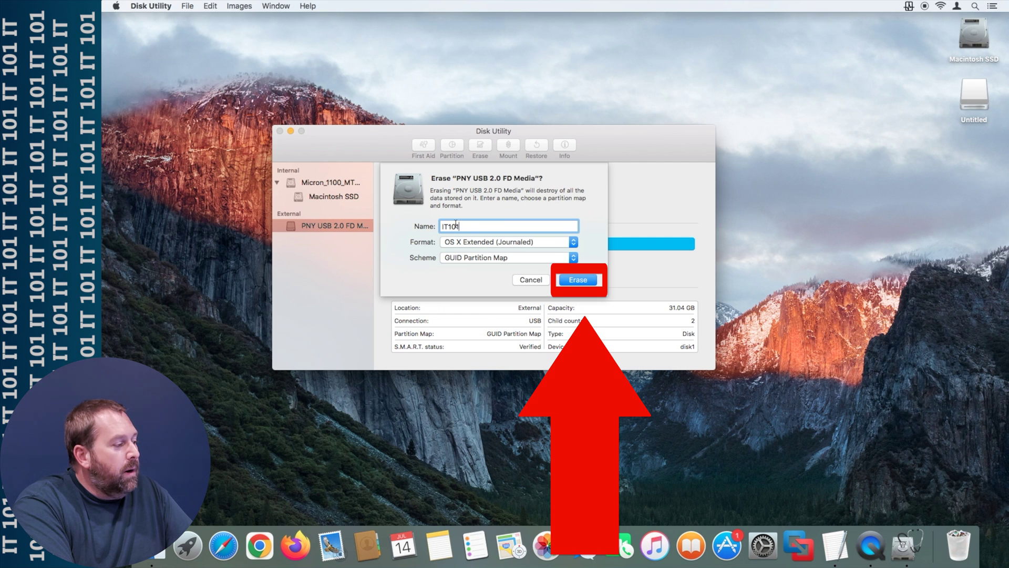
{"action": "left_click", "coordinate": [576, 281]}
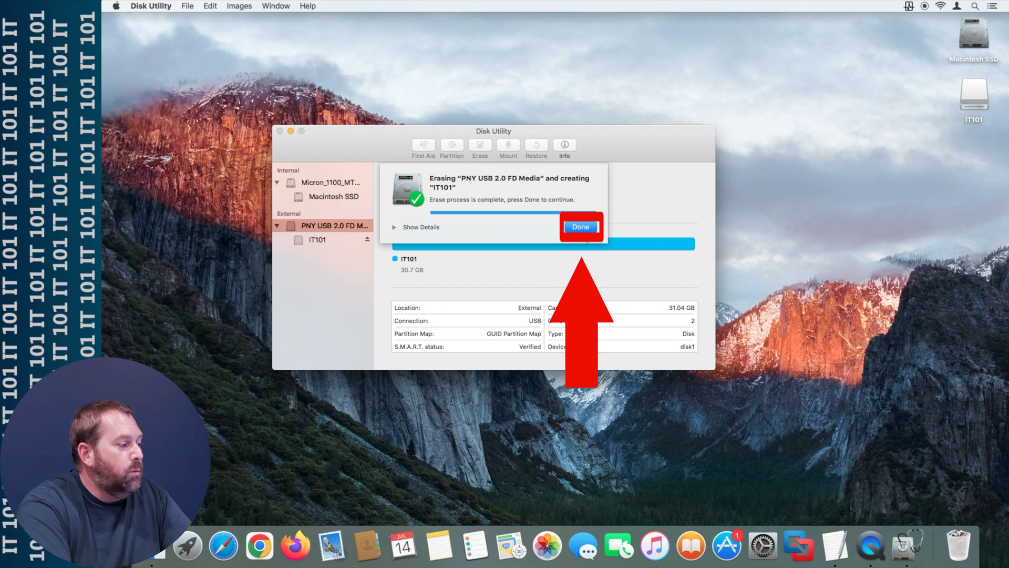
{"action": "left_click", "coordinate": [582, 228]}
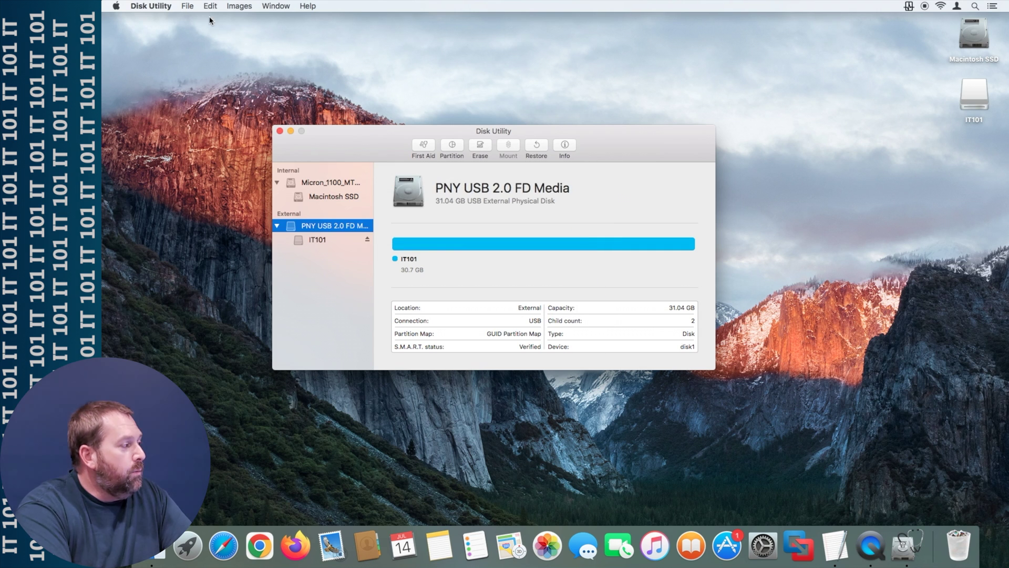
{"action": "left_click", "coordinate": [163, 8]}
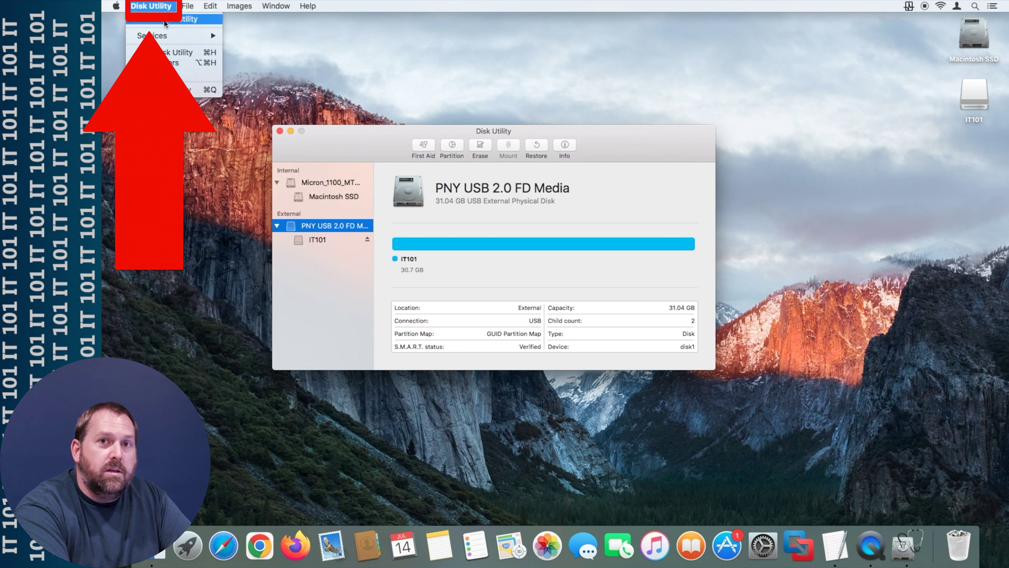
{"action": "left_click", "coordinate": [185, 93]}
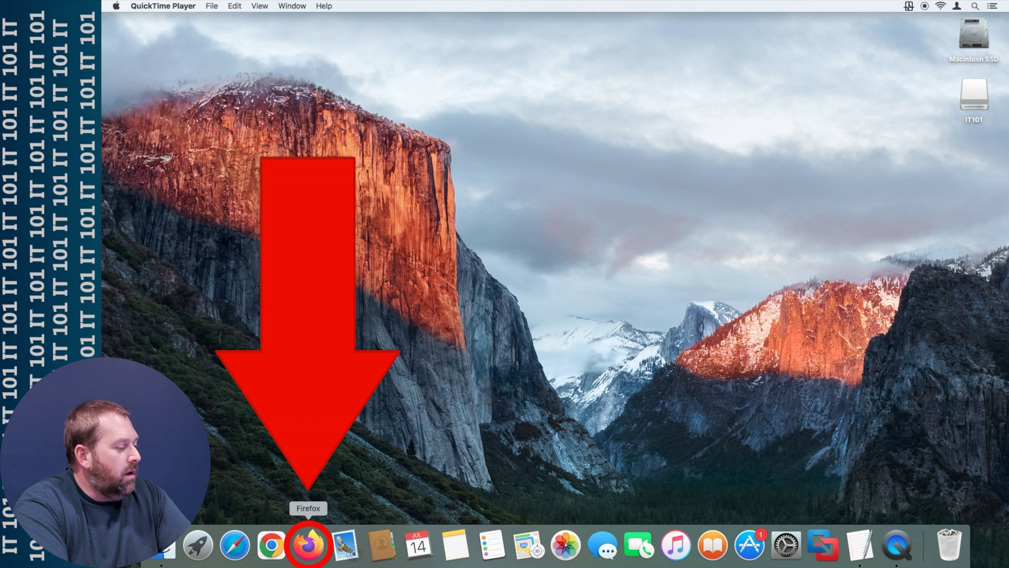
- In Firefox, search Google for "download old macos versions" and open Apple's "How to download and install macOS" article
{"action": "left_click", "coordinate": [309, 544]}
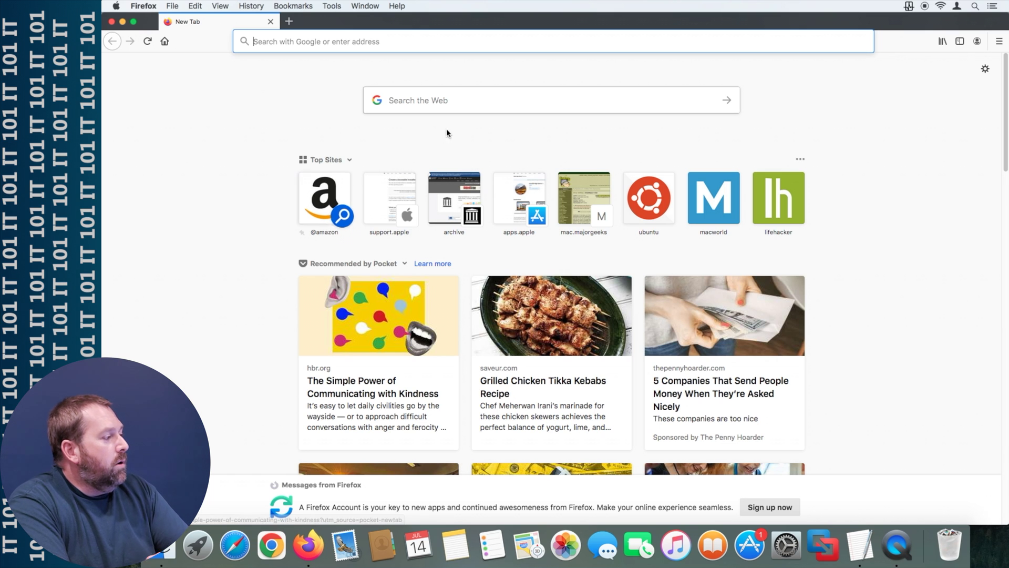
{"action": "type", "text": "google.com"}
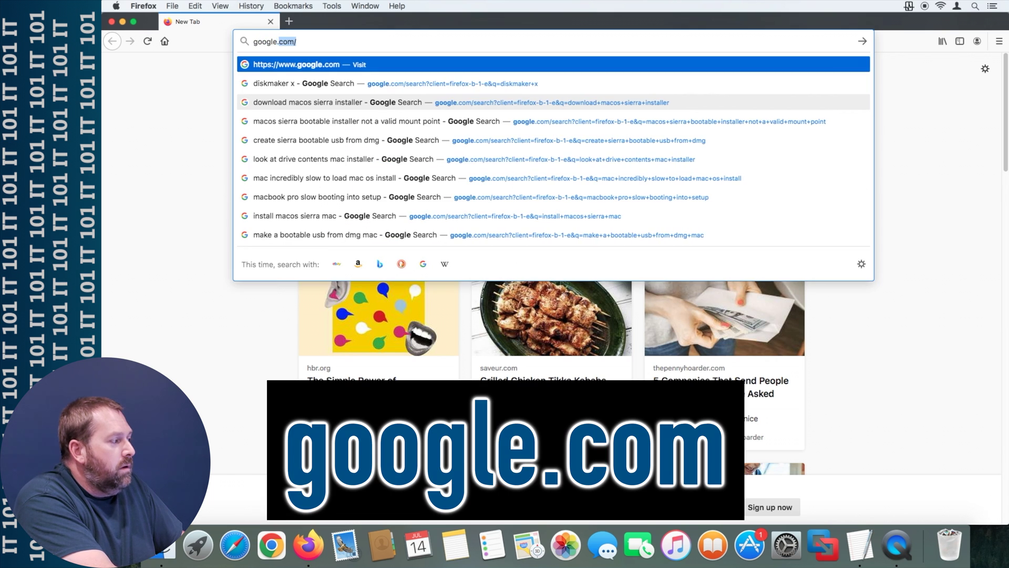
{"action": "key", "text": "Return"}
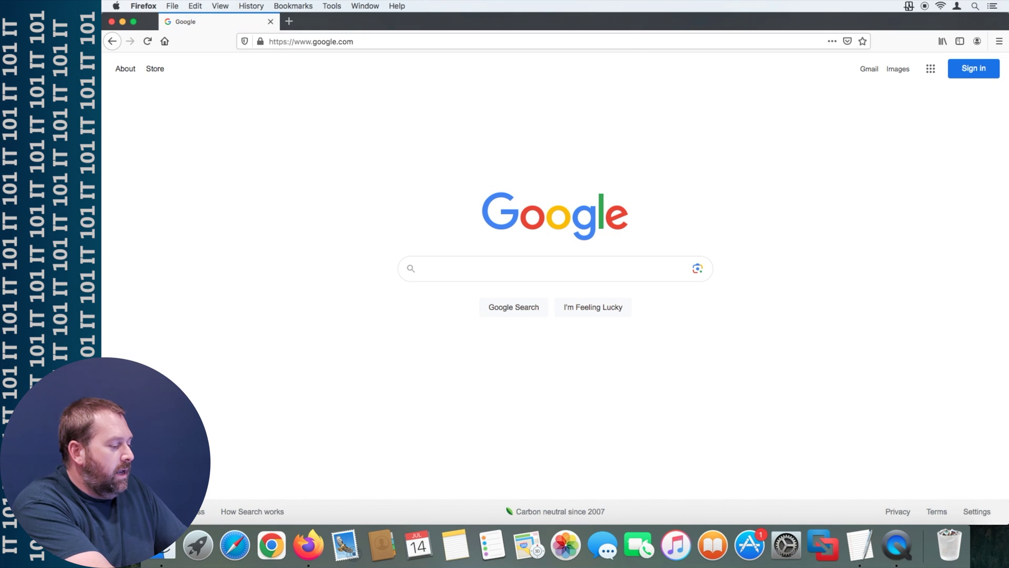
{"action": "type", "text": "download old macos versions"}
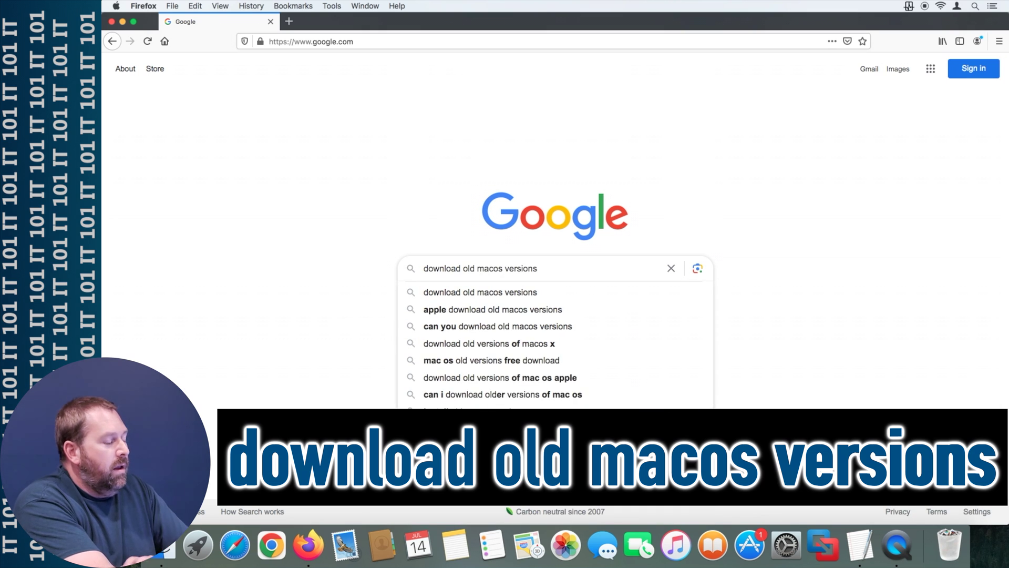
{"action": "key", "text": "Return"}
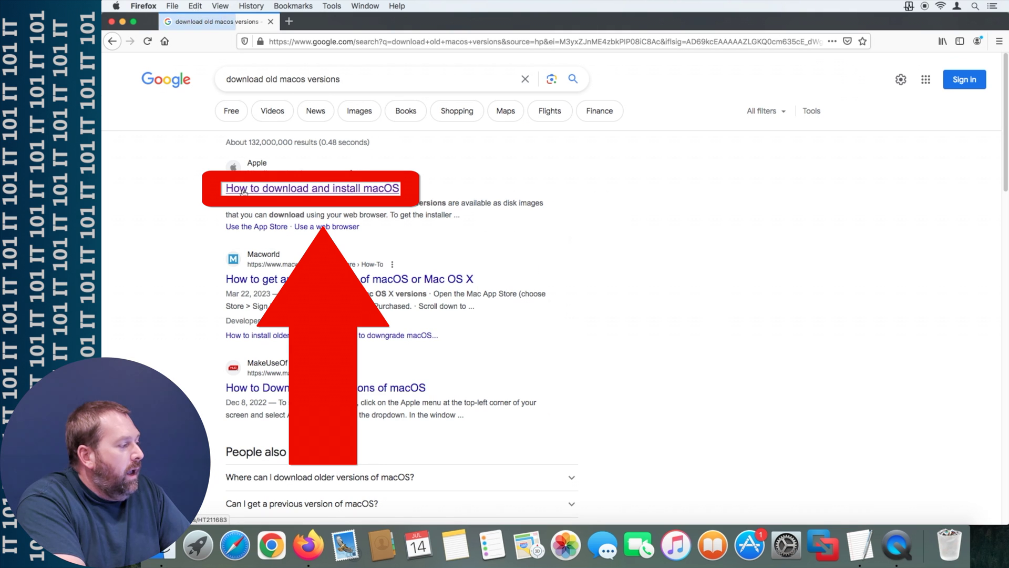
{"action": "left_click", "coordinate": [382, 191]}
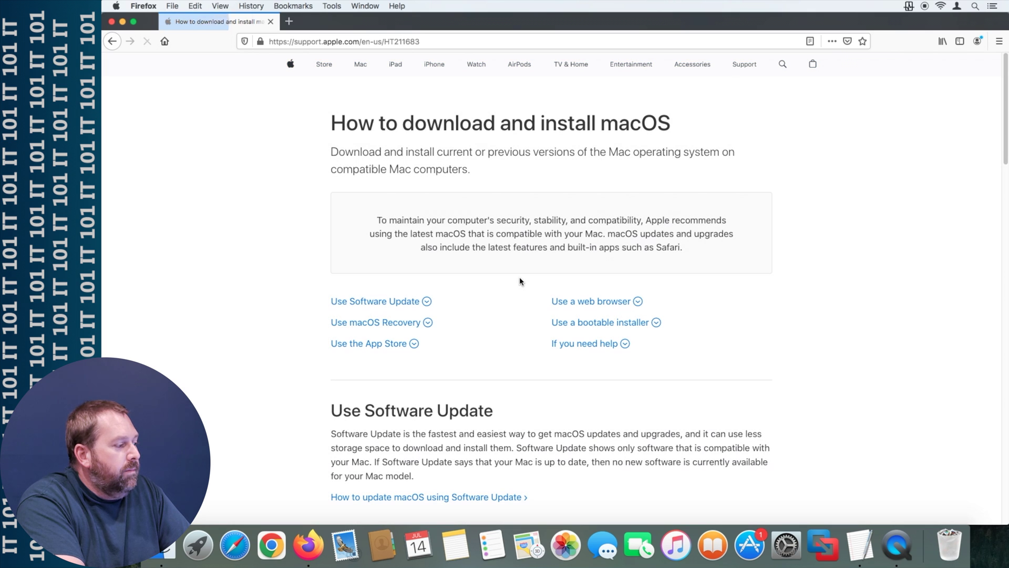
- Save the Sierra 10.12 disk image from the article's web browser section and check its download progress
{"action": "scroll", "coordinate": [519, 286], "scroll_direction": "down", "scroll_amount": 15}
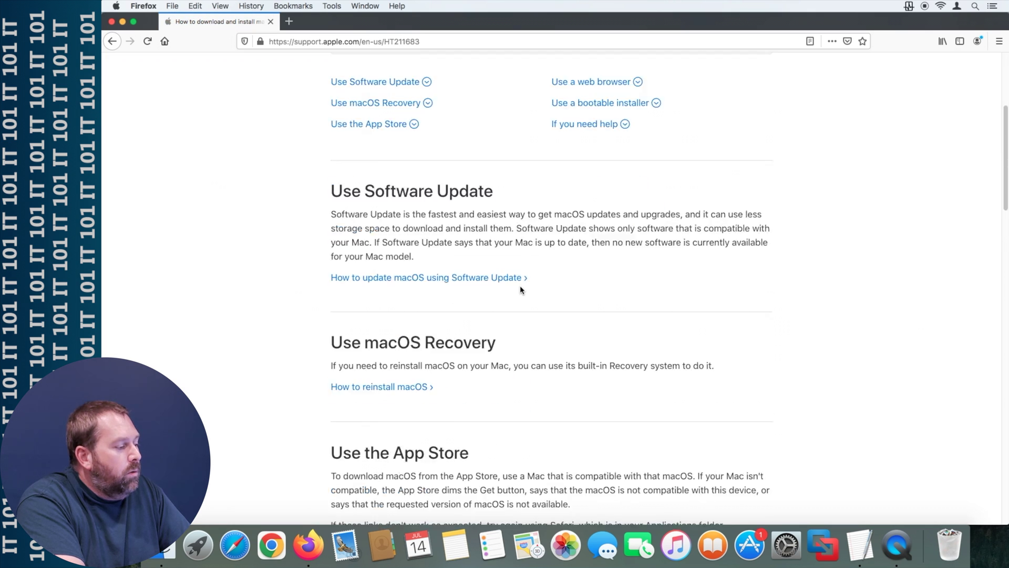
{"action": "scroll", "coordinate": [519, 285], "scroll_direction": "down", "scroll_amount": 5}
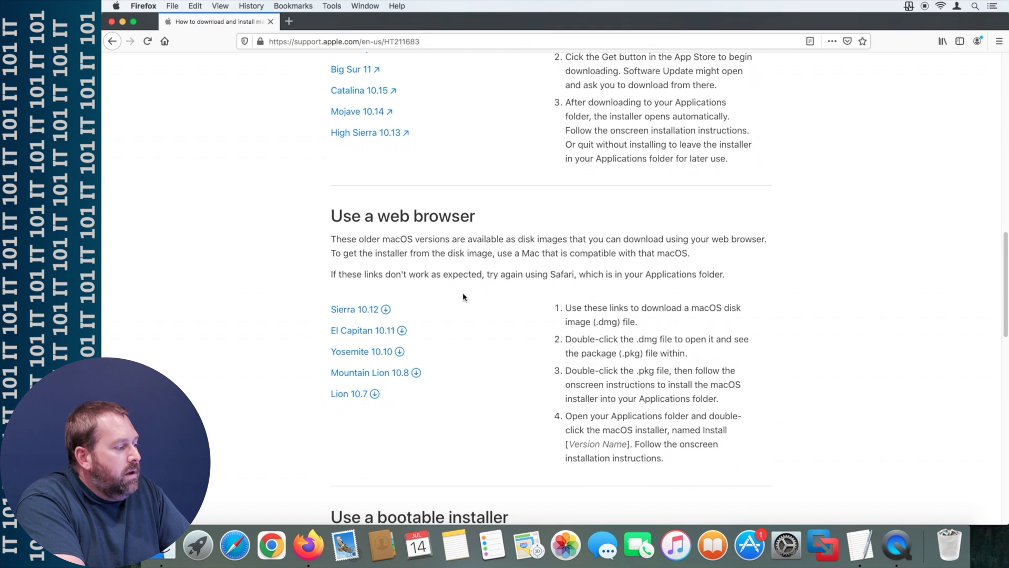
{"action": "left_click", "coordinate": [372, 310]}
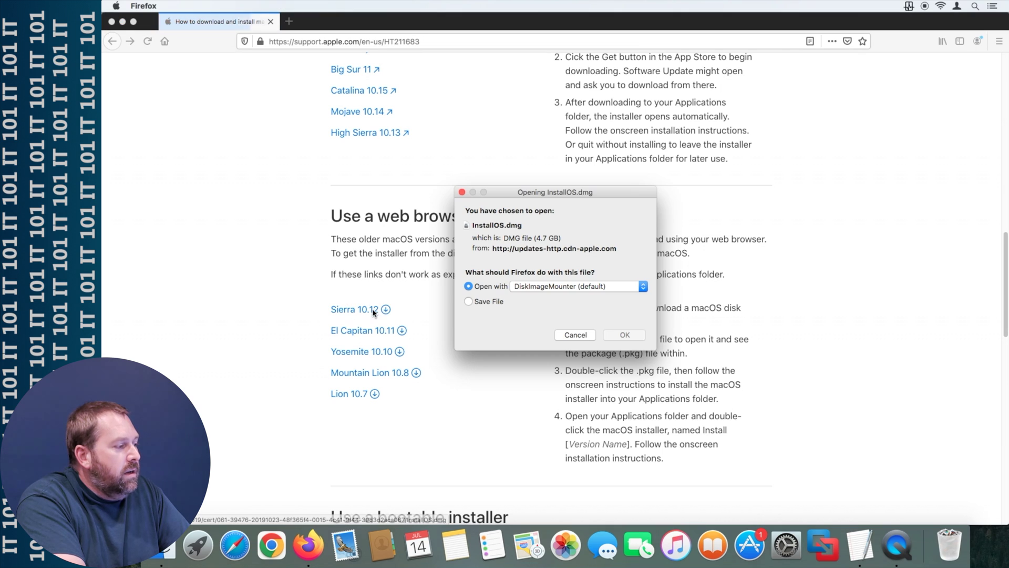
{"action": "left_click", "coordinate": [469, 301]}
{"action": "left_click", "coordinate": [624, 335]}
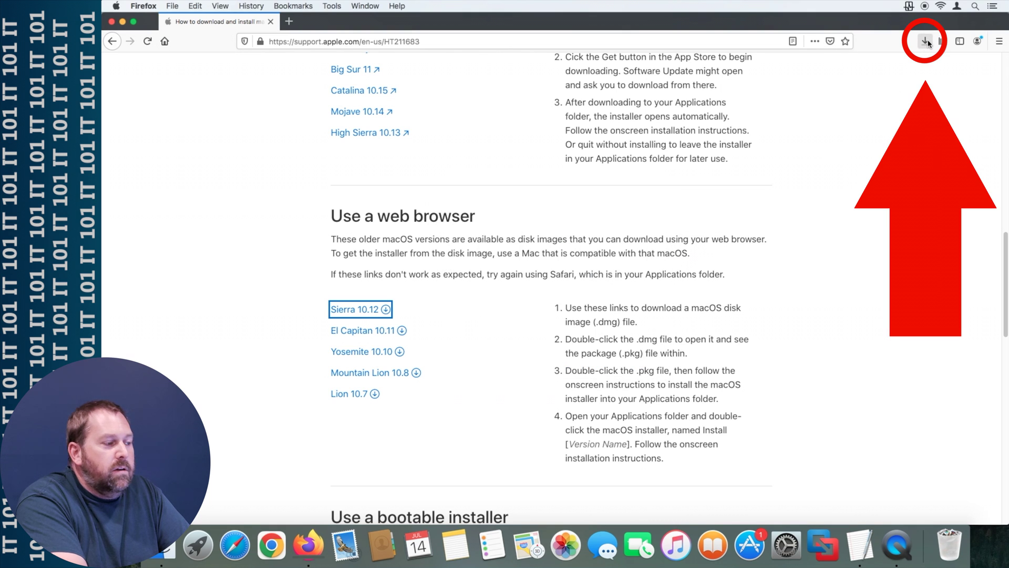
{"action": "left_click", "coordinate": [926, 41]}
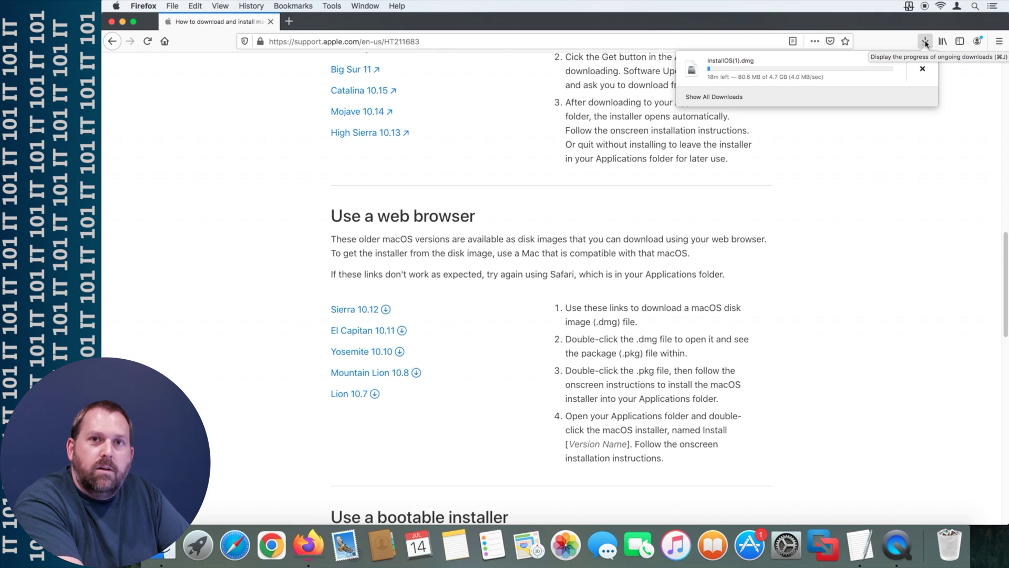
{"action": "left_click", "coordinate": [926, 42]}
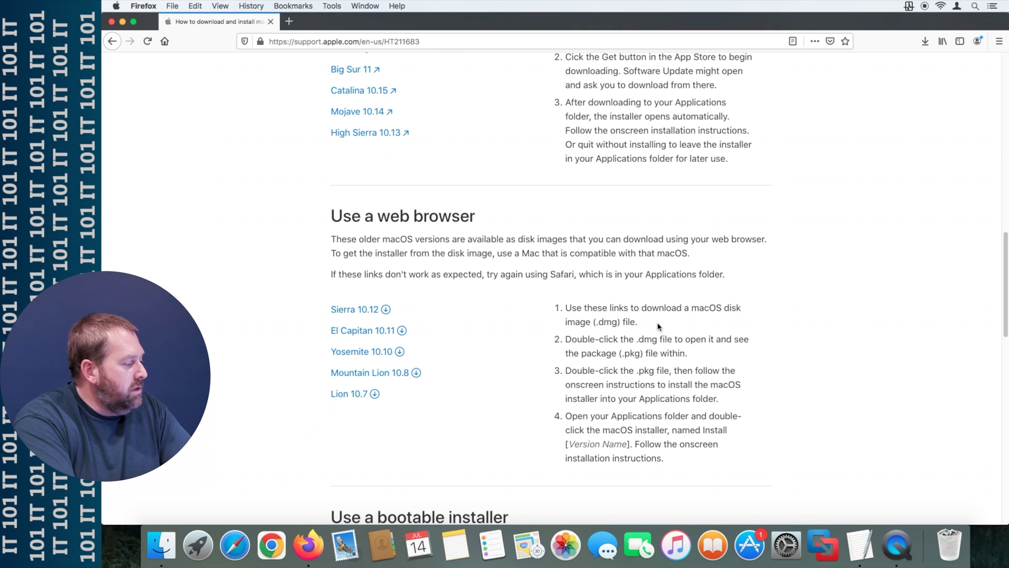
- Switch to Finder and select InstallOS.dmg in the Downloads folder
{"action": "left_click", "coordinate": [160, 543]}
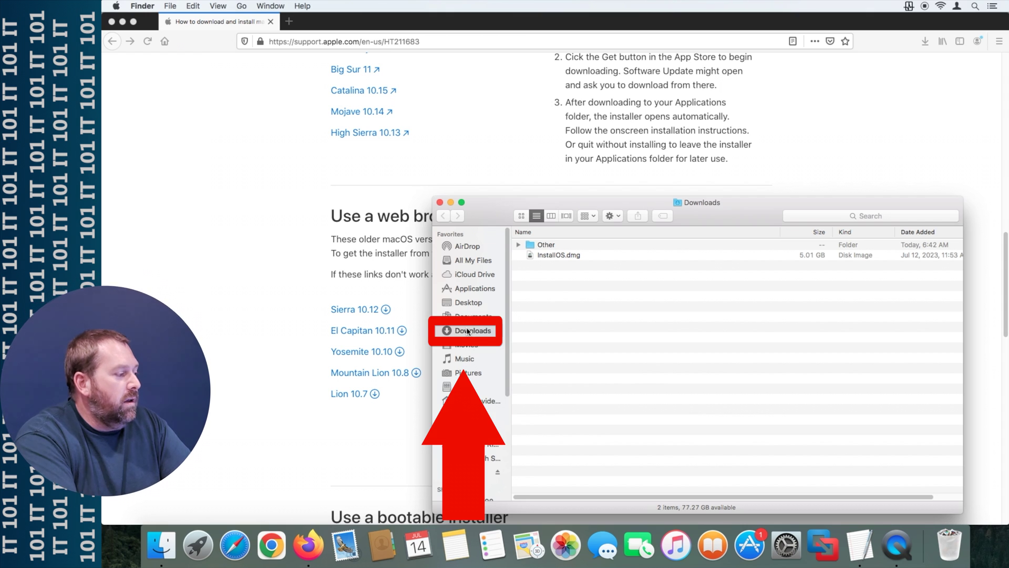
{"action": "left_click", "coordinate": [535, 255]}
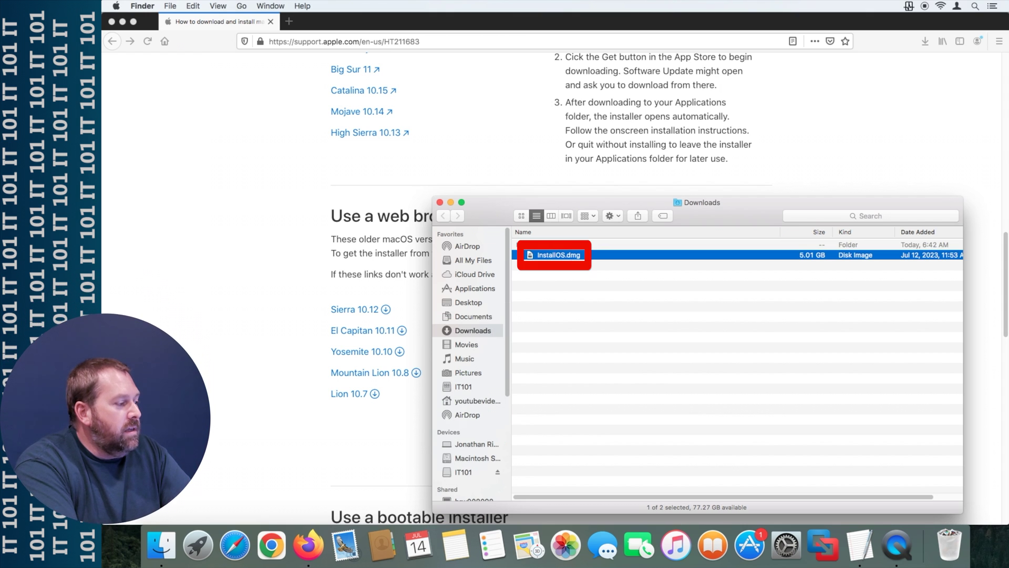